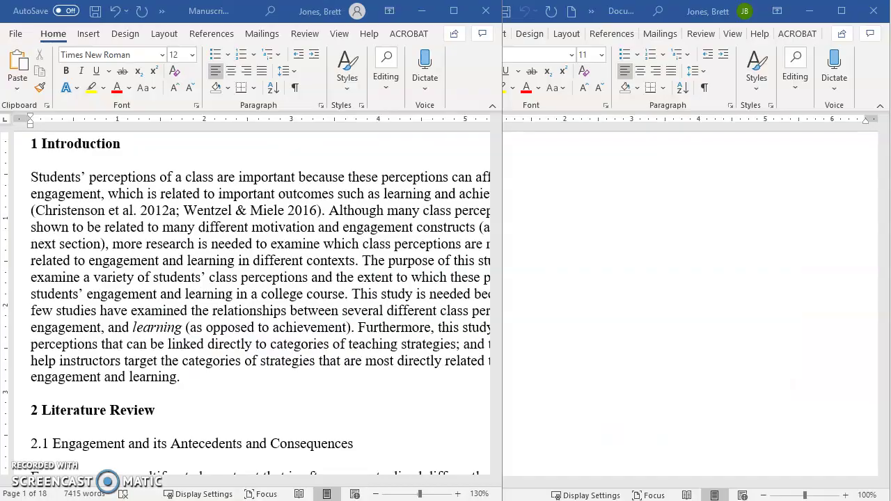
click(70, 253)
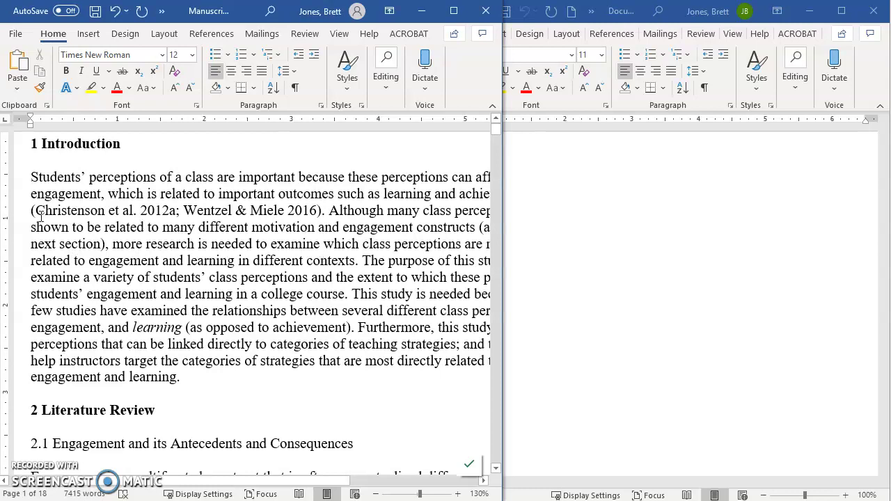
drag(30, 207, 324, 210)
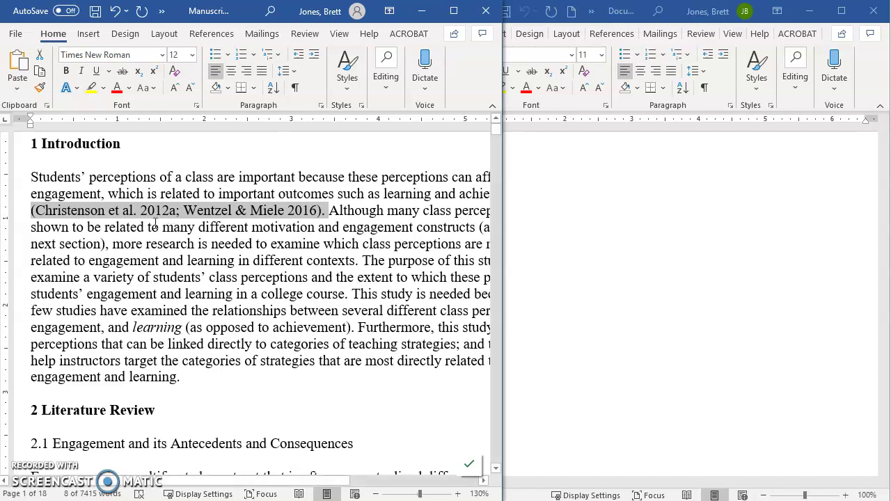
click(155, 223)
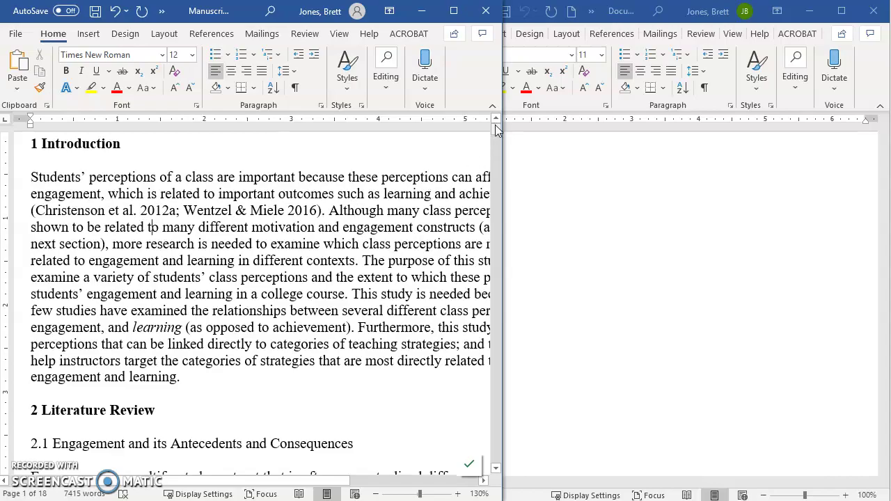
Step: Cut the entire References section from the end of the manuscript and paste it into the blank second document
drag(493, 135, 481, 395)
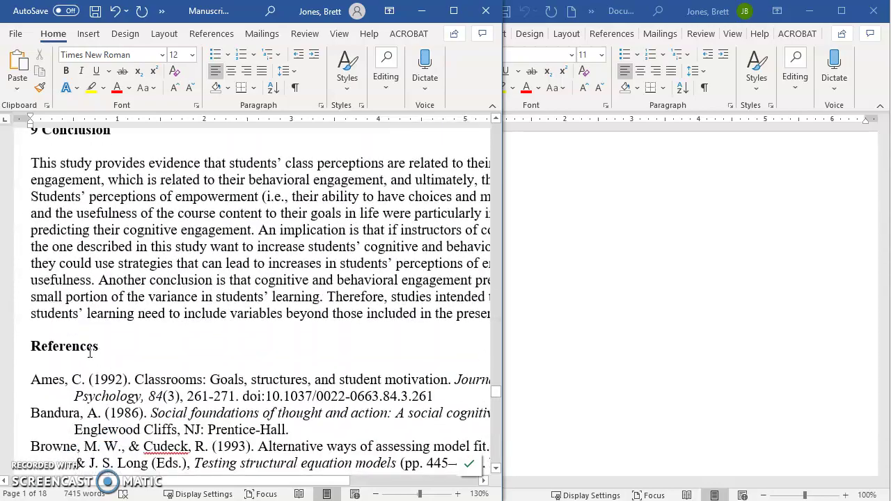
click(15, 348)
drag(15, 348, 60, 428)
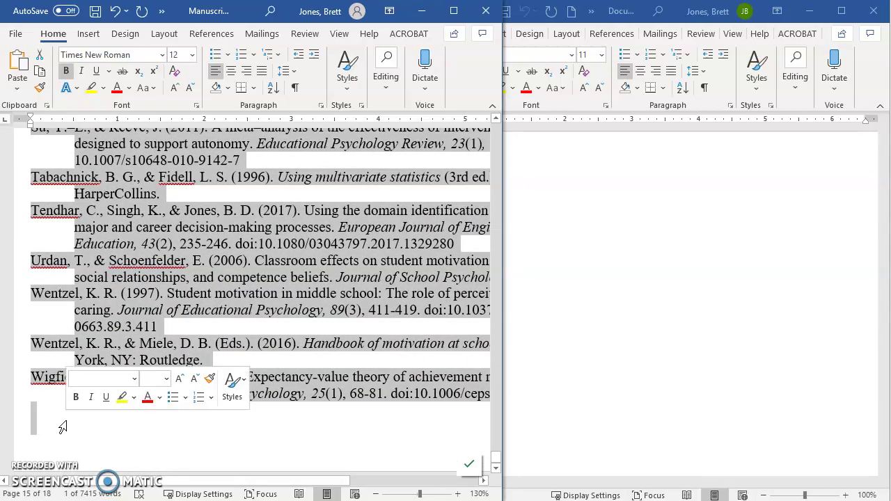
key(Delete)
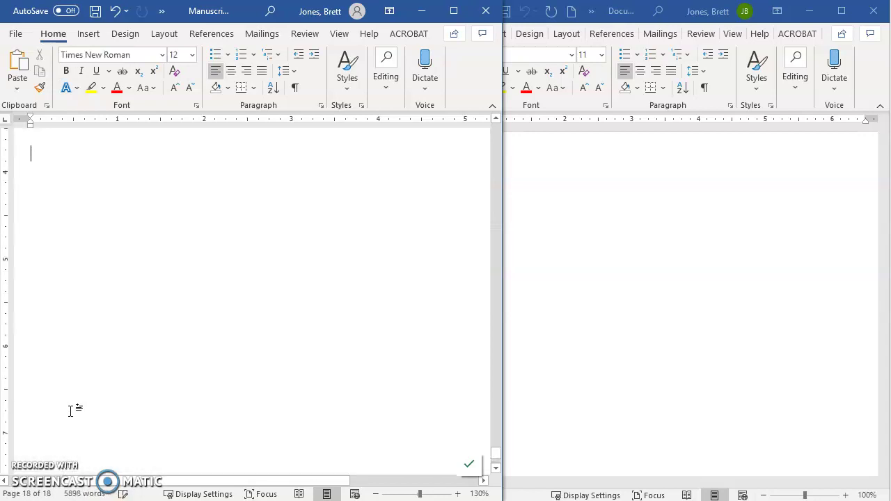
click(576, 180)
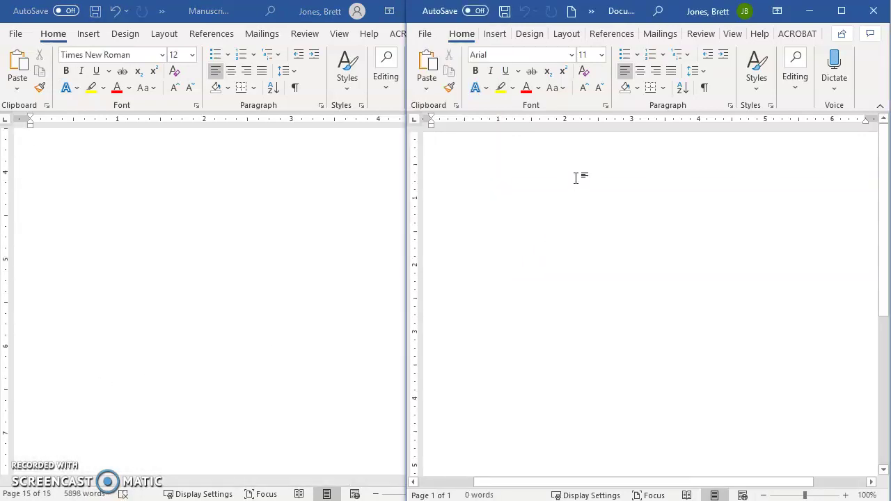
key(ctrl+v)
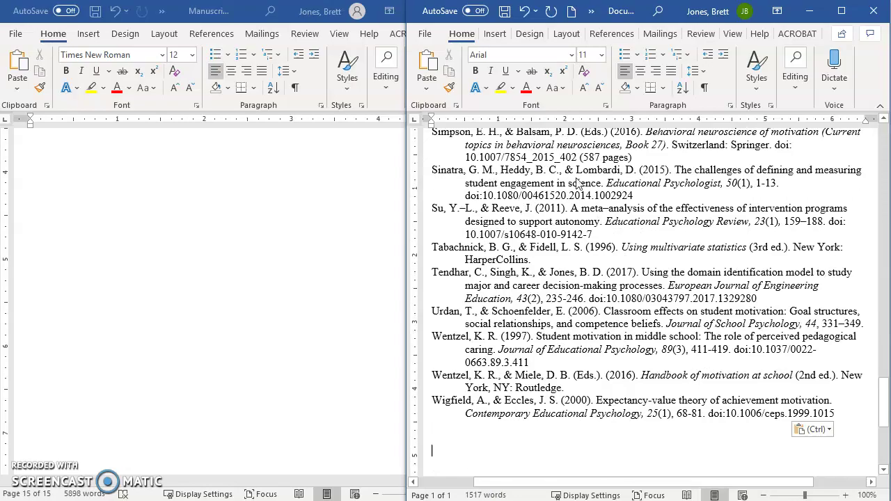
scroll(581, 264, up, 5)
scroll(581, 264, up, 15)
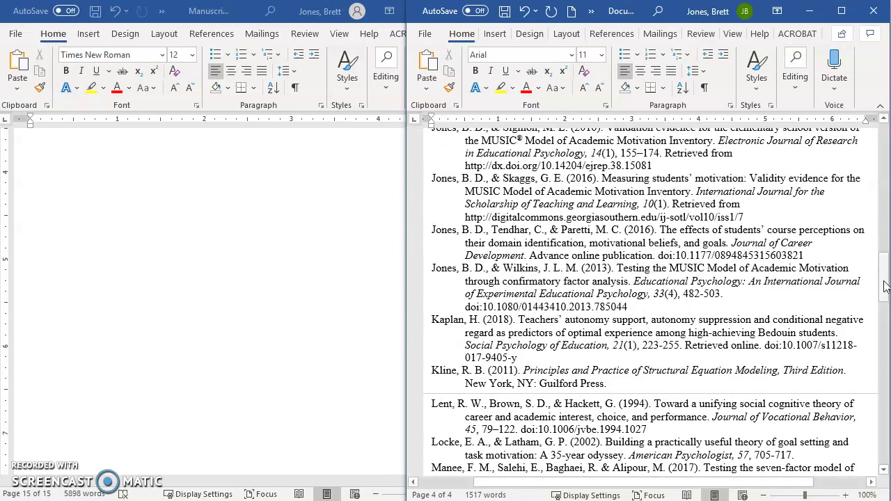
drag(883, 285, 871, 129)
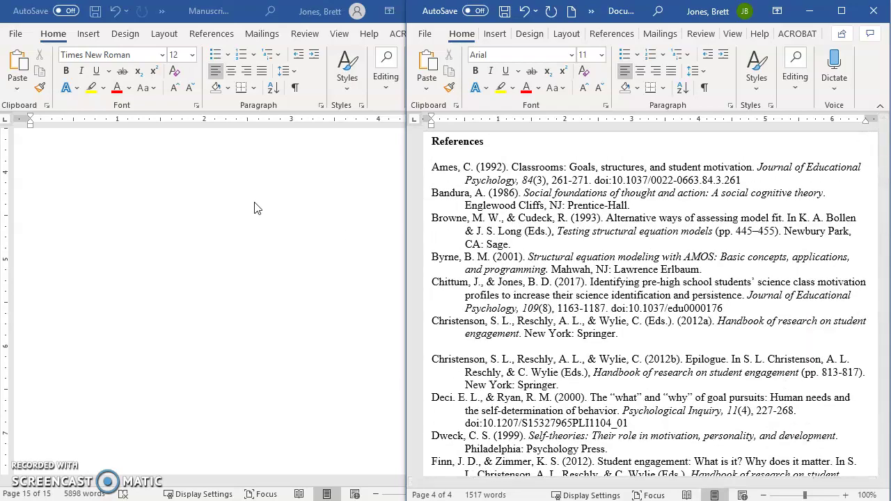
Step: Return to the beginning of the manuscript, search it for "(" and go to the first match in the Introduction
key(alt+Tab)
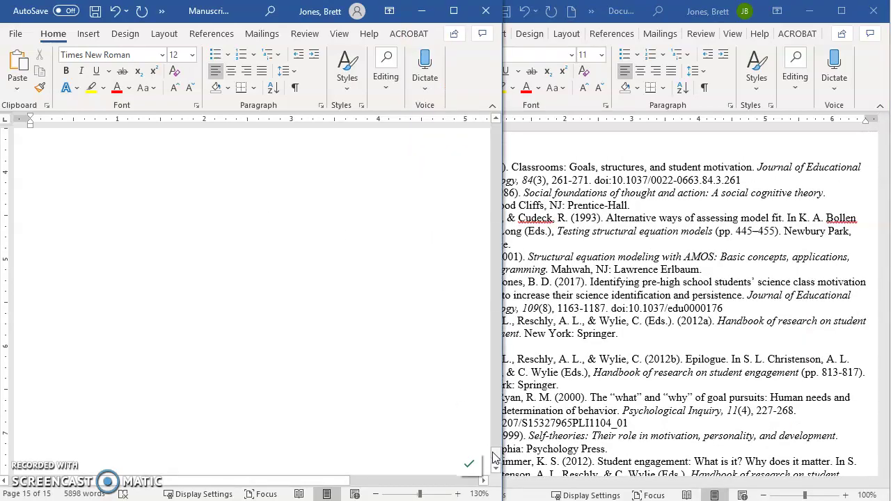
drag(495, 462, 495, 116)
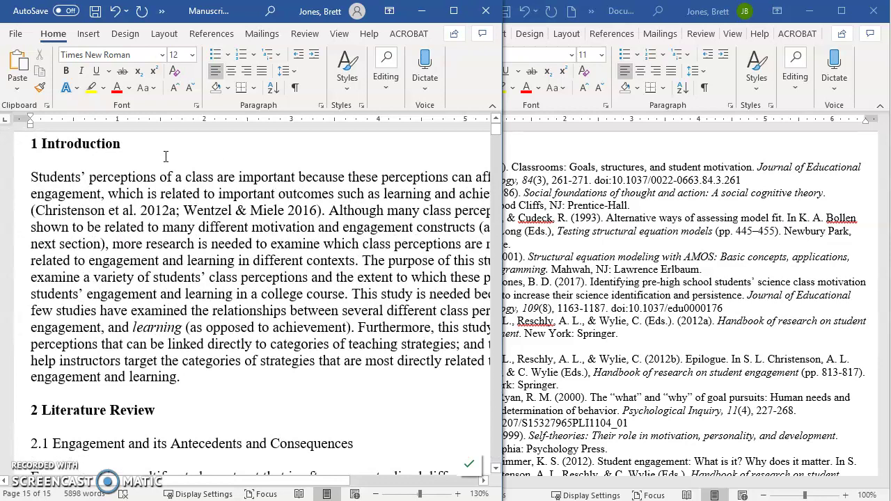
click(98, 158)
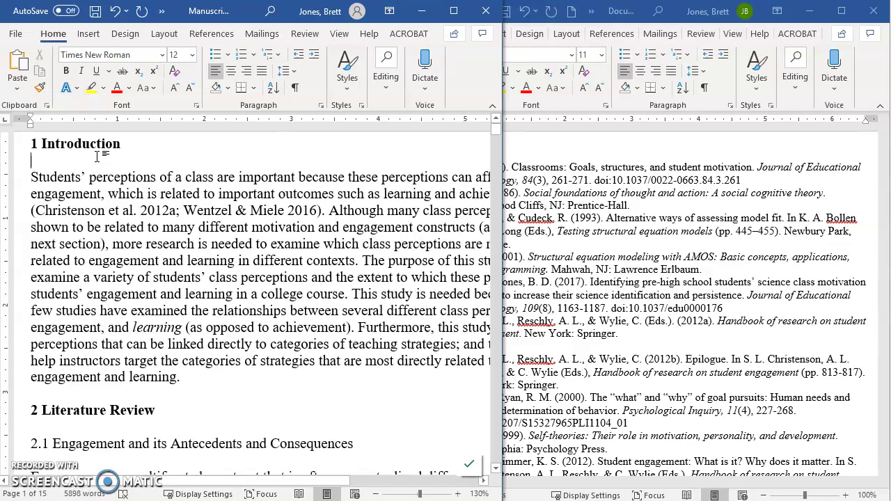
key(ctrl+f)
text(()
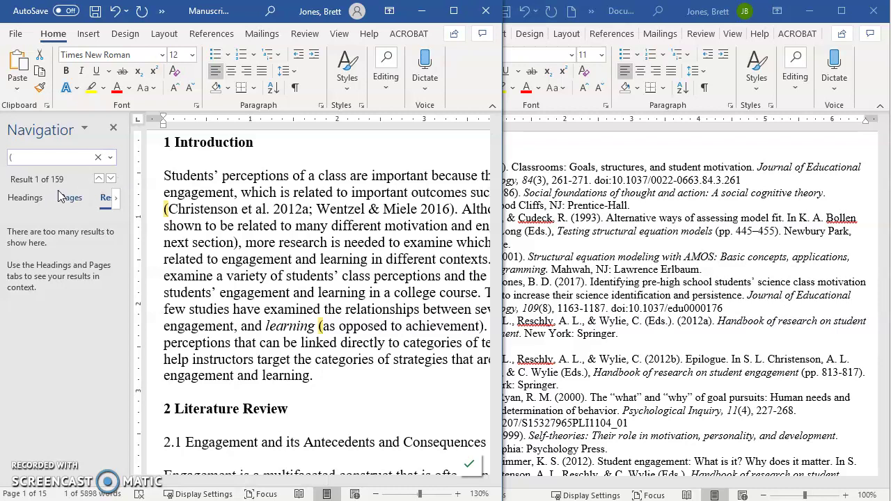
click(110, 179)
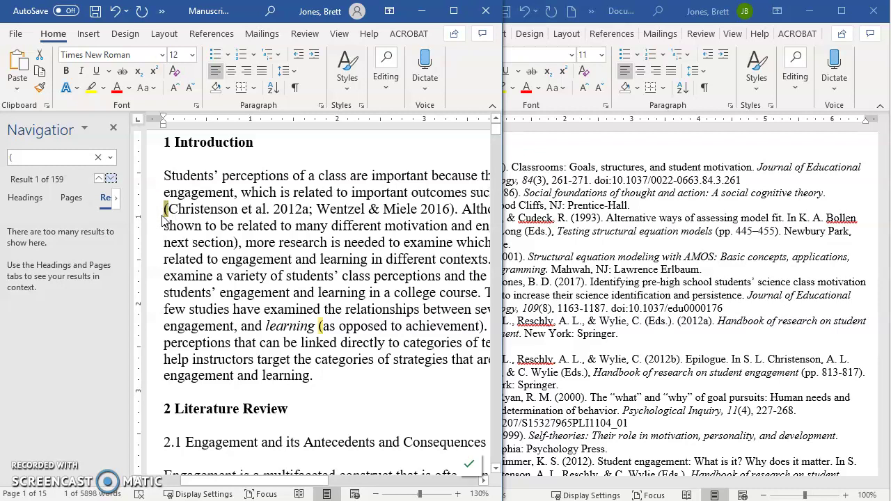
Step: Widen the reference list's window and highlight the 2012a "Handbook of research on student engagement" entry in yellow
click(606, 289)
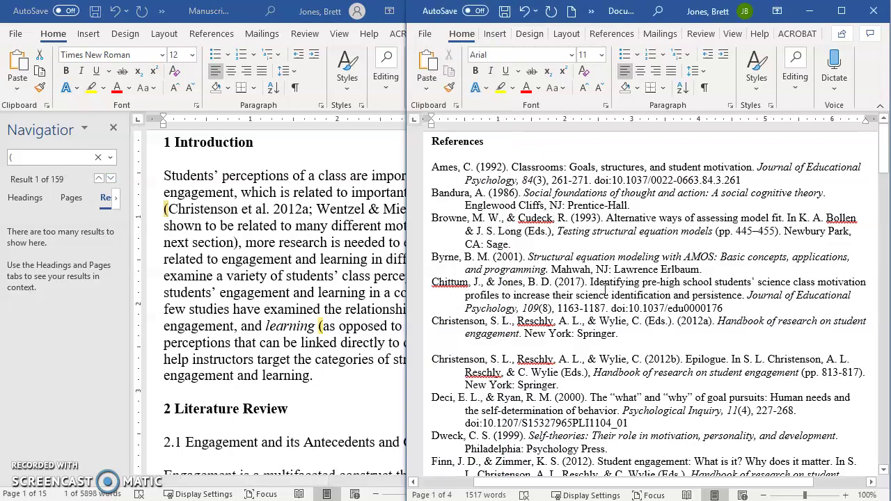
scroll(606, 289, down, 12)
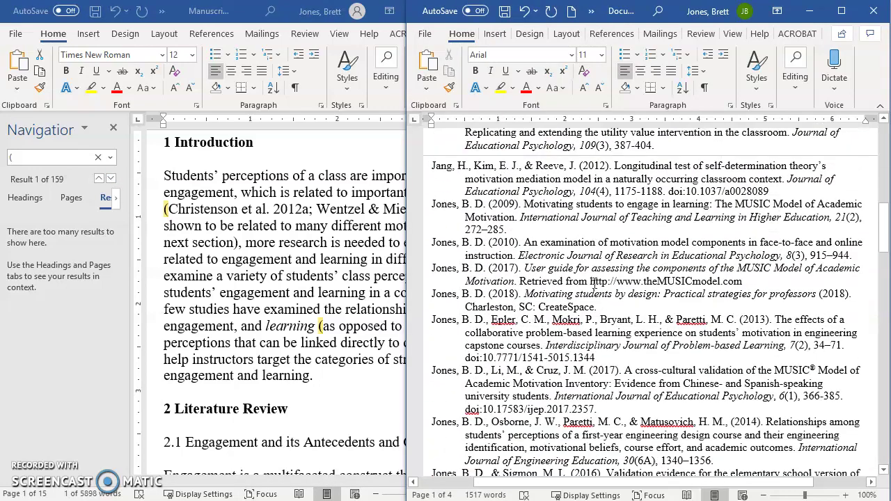
scroll(594, 282, up, 15)
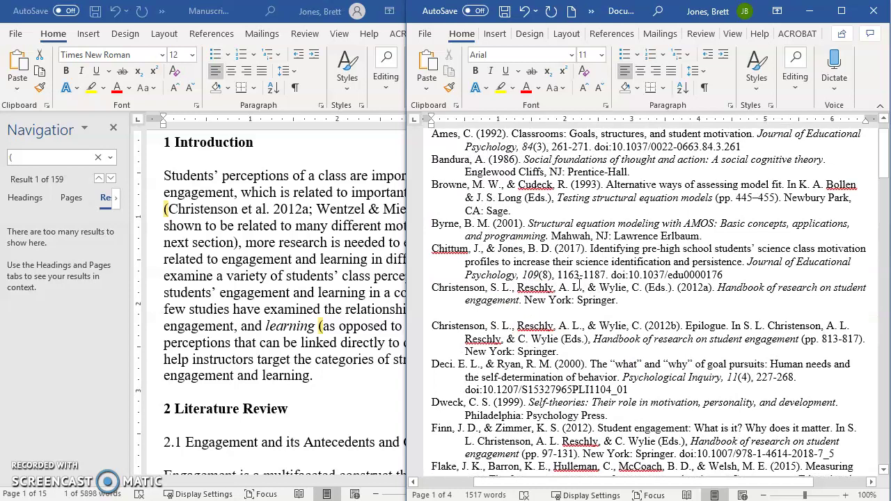
click(538, 291)
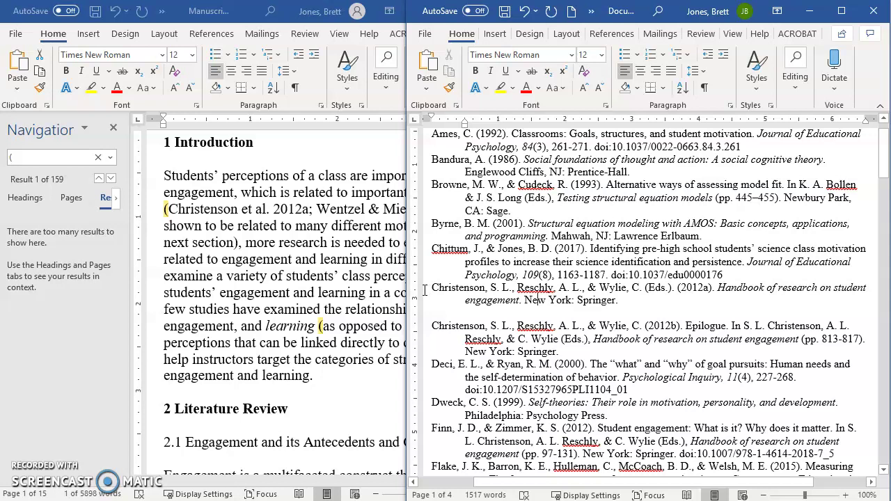
drag(407, 287, 287, 285)
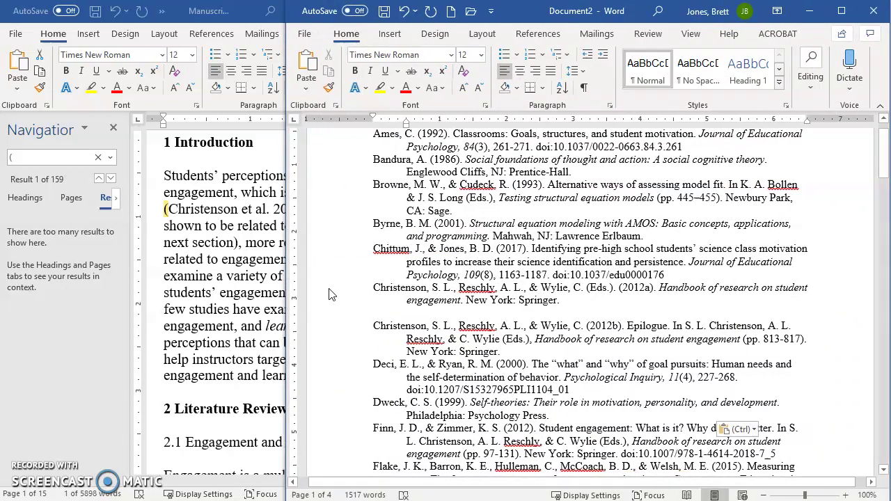
click(325, 292)
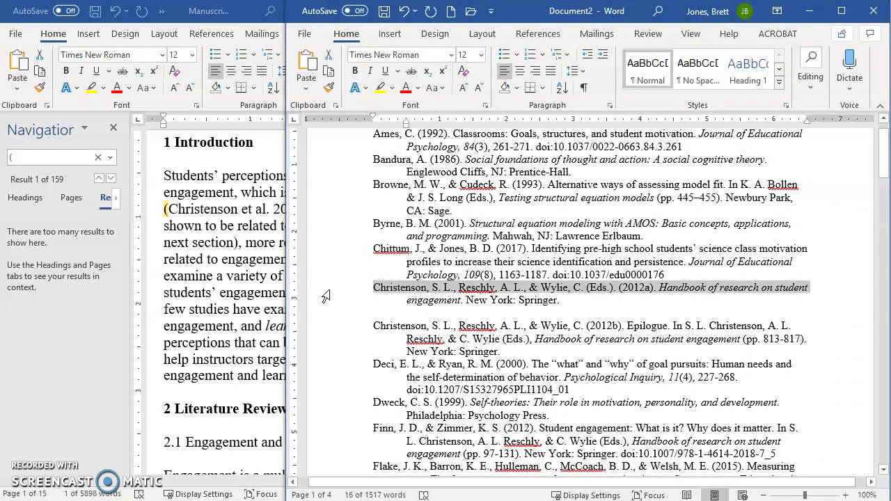
drag(326, 297, 326, 304)
click(380, 90)
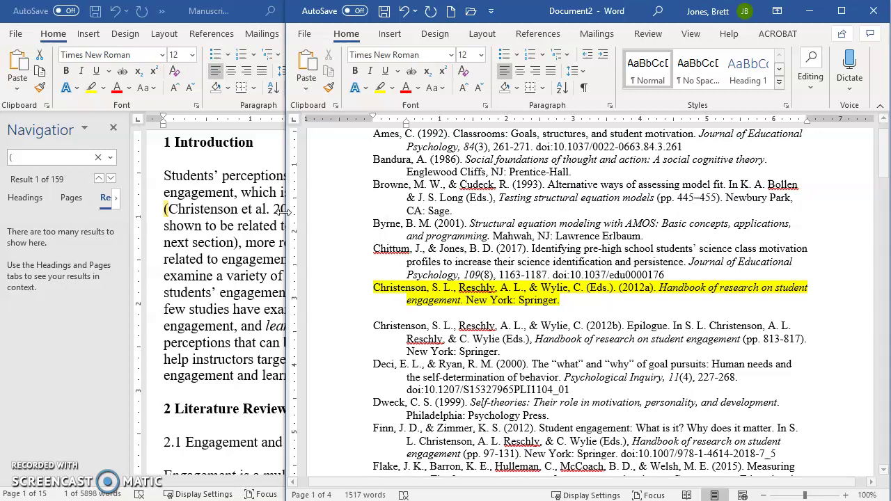
Step: Find the reference for the Introduction's second citation, the 2016 "Handbook of motivation at school", and highlight it in yellow
click(264, 207)
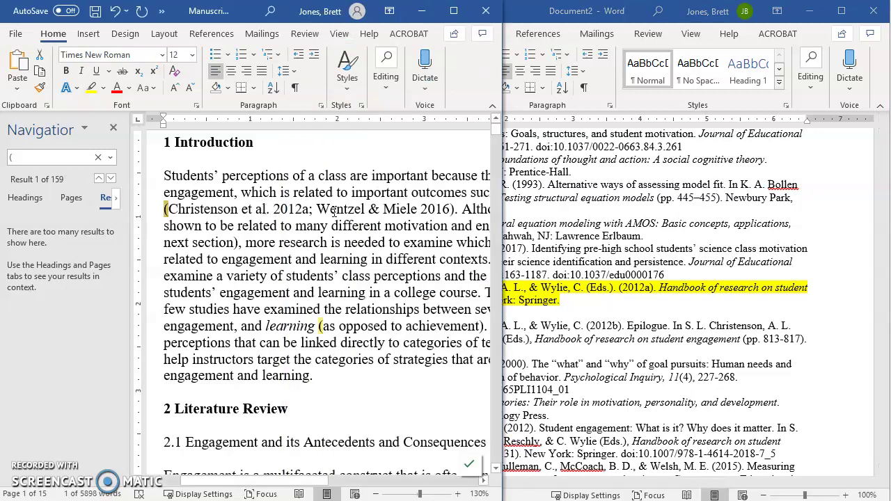
click(594, 248)
scroll(594, 247, down, 2)
scroll(594, 248, down, 15)
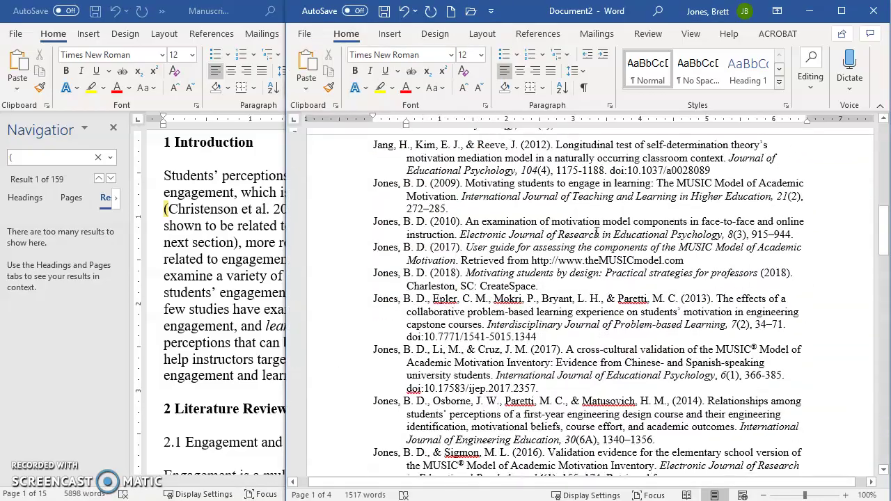
drag(886, 254, 885, 405)
click(238, 261)
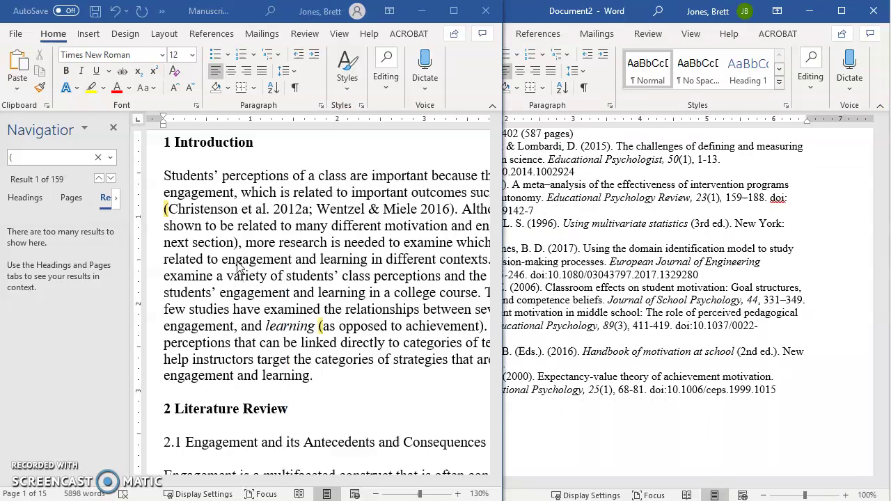
click(540, 315)
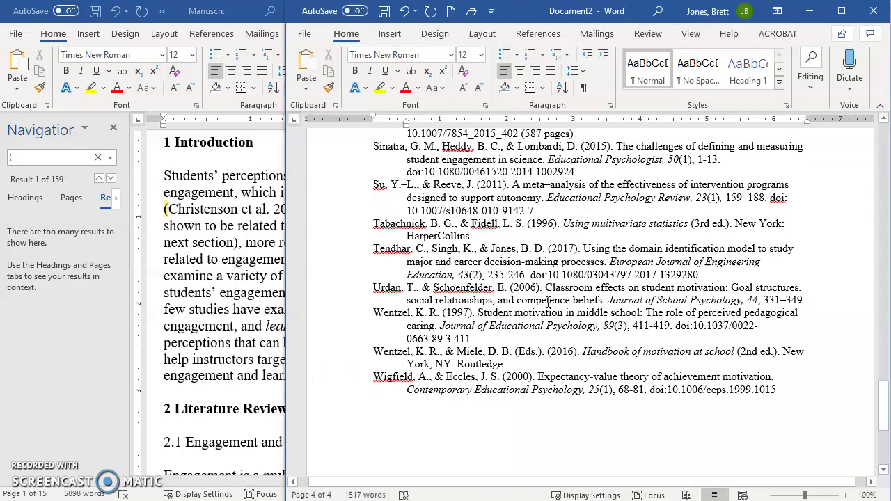
double_click(346, 362)
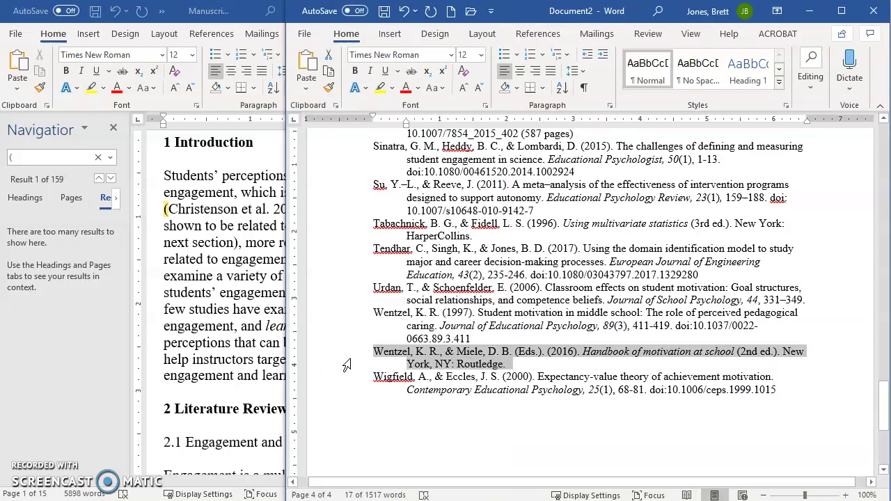
click(380, 87)
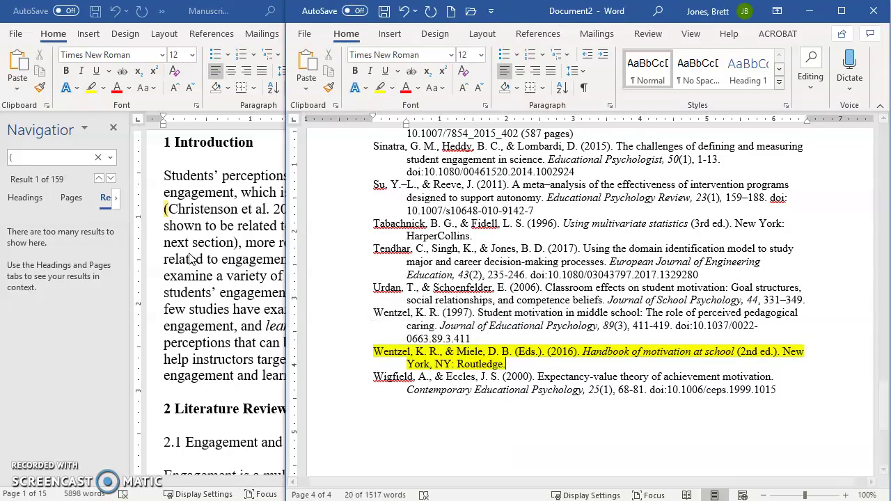
Step: Advance through the manuscript's "(" matches to the 2012a citation in the first paragraph of section 2.1
click(207, 230)
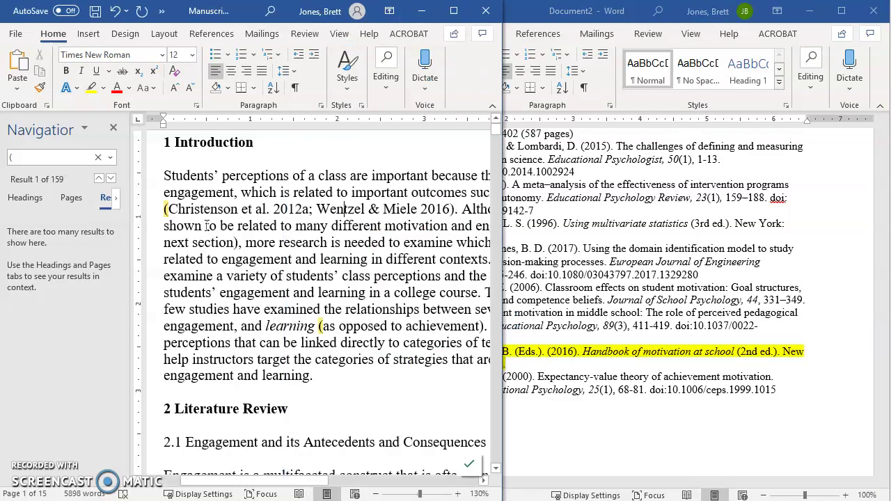
click(112, 178)
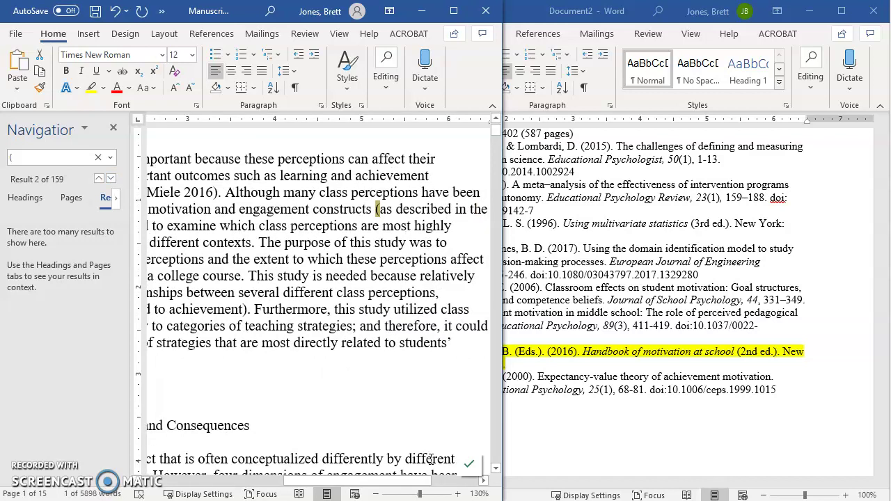
click(112, 178)
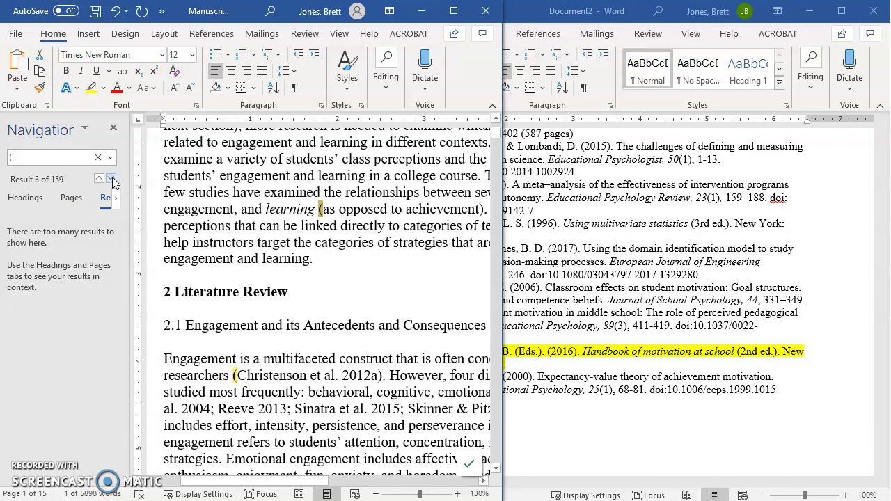
click(112, 178)
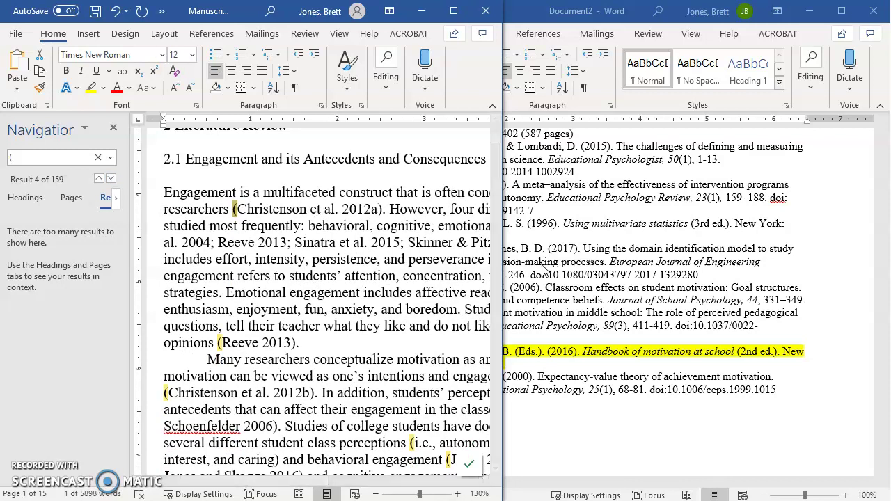
Step: Check the section 2.1 citation against the 2012a handbook entry in the reference list and return to the manuscript
click(544, 269)
scroll(543, 268, up, 20)
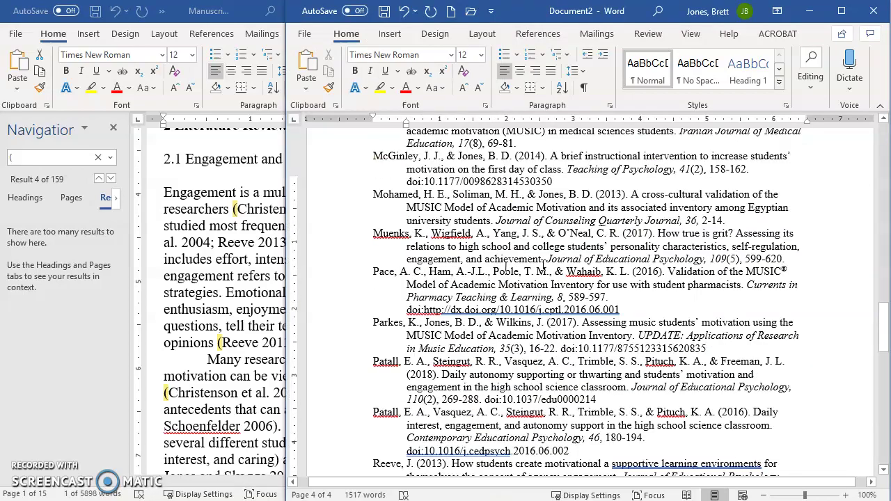
scroll(543, 266, up, 4)
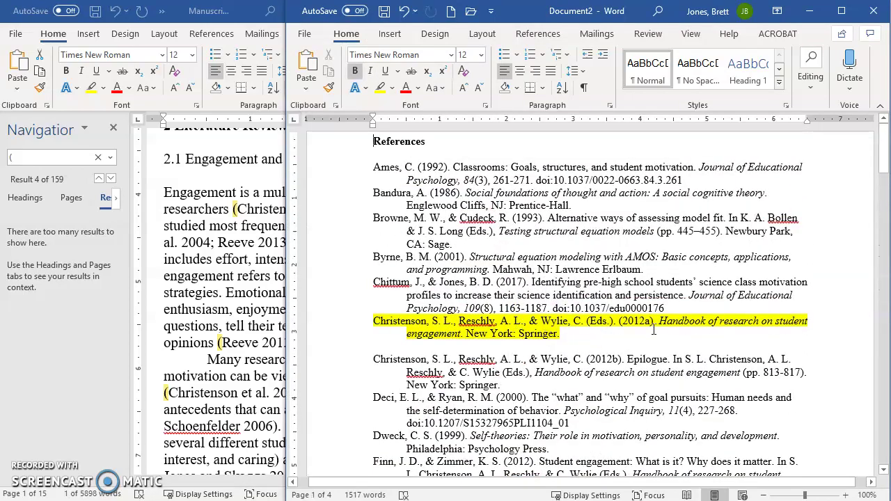
click(249, 216)
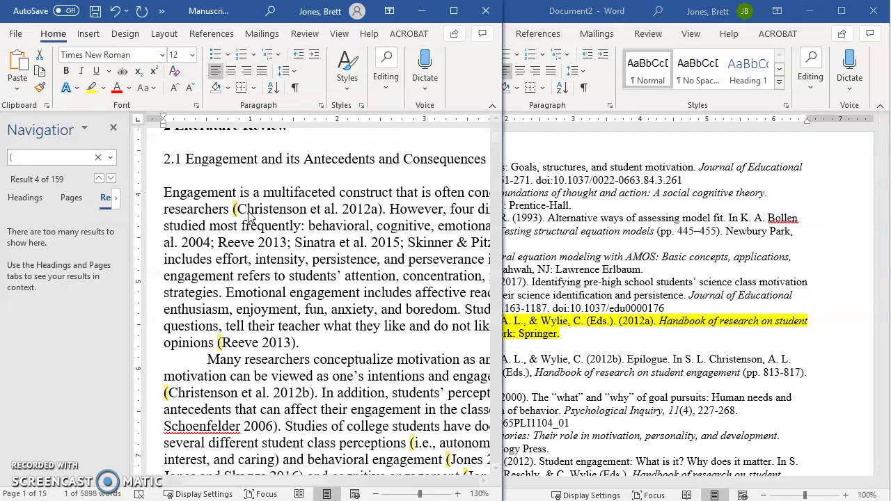
Step: Advance to the manuscript's next "(" match, the multi-source citation on agentic engagement in section 2.1, and read its sources
drag(310, 211, 337, 208)
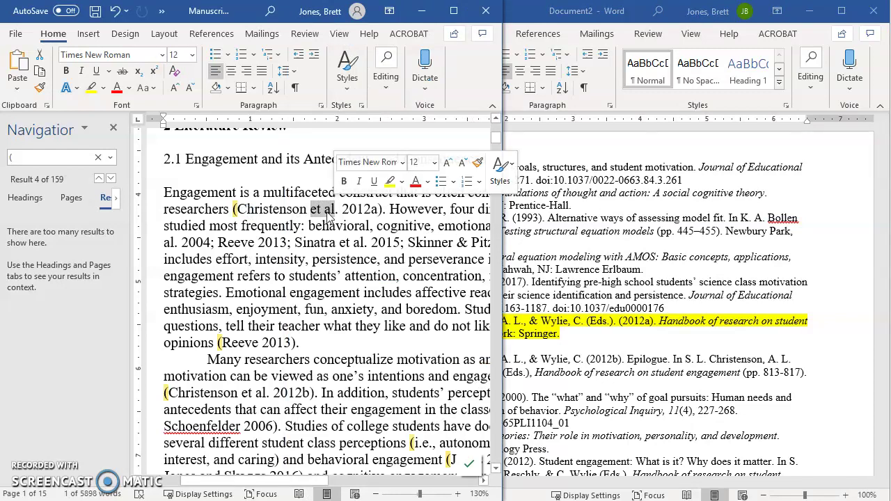
click(296, 230)
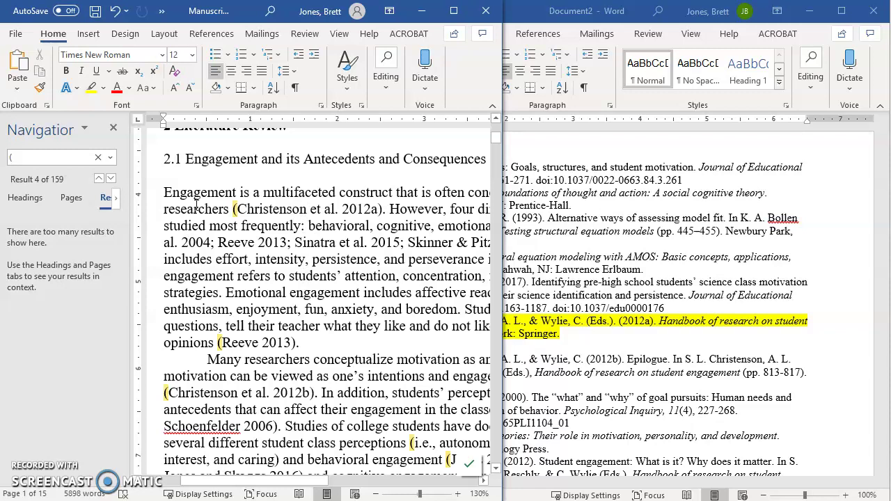
click(112, 179)
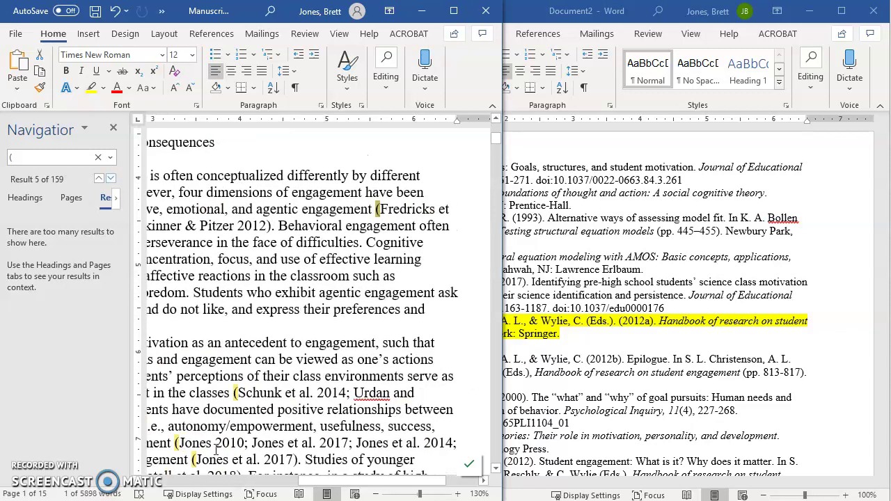
drag(303, 488, 188, 471)
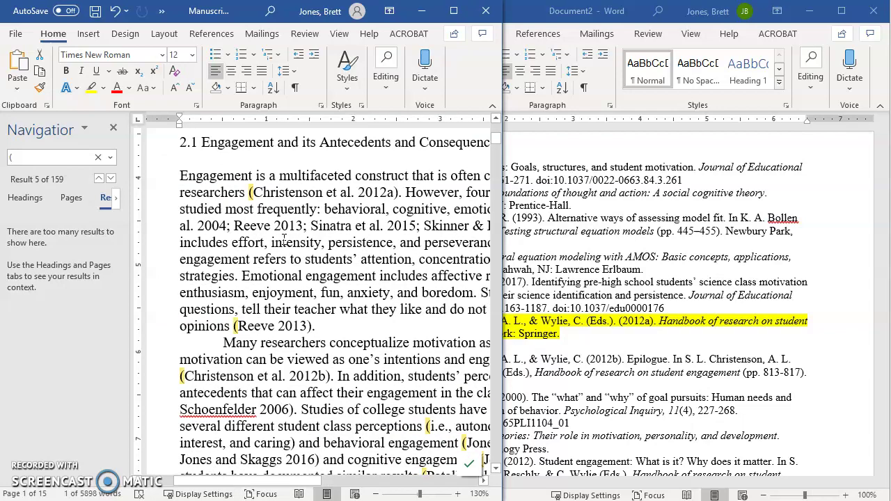
Step: Look through the reference list for the citation's 2004 source and check the first author's surname against the manuscript
click(534, 253)
scroll(473, 264, down, 5)
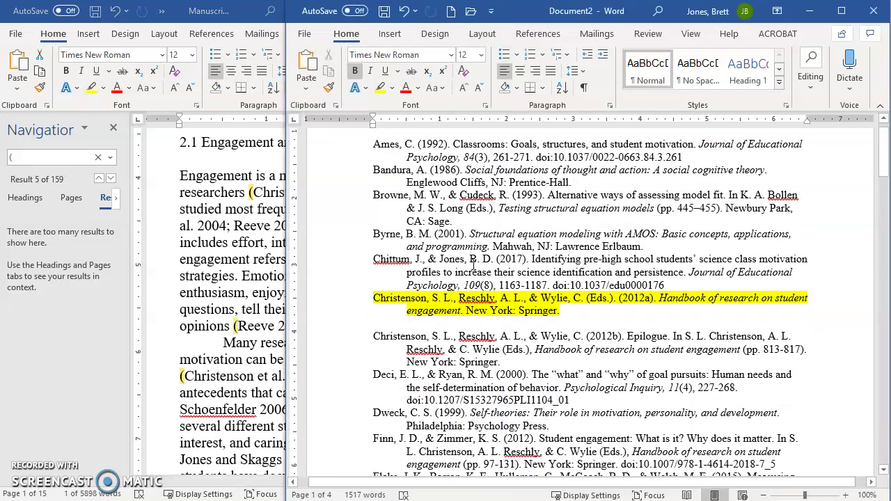
scroll(474, 263, down, 4)
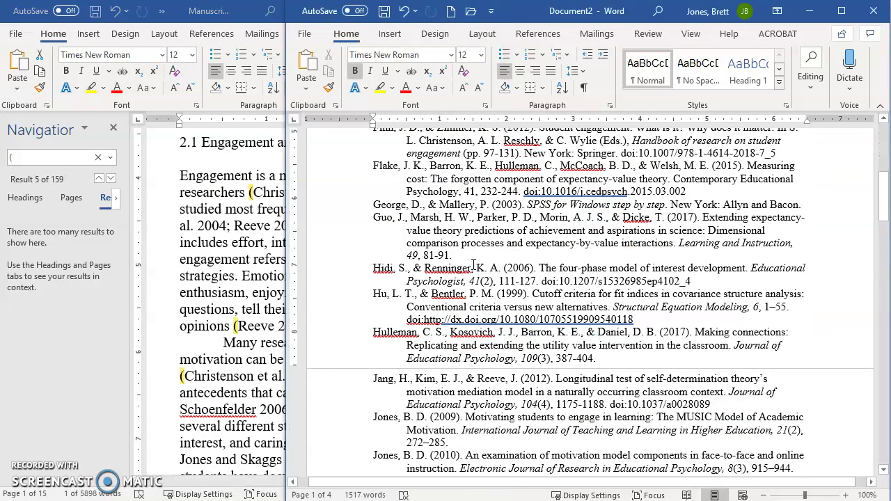
scroll(473, 265, up, 3)
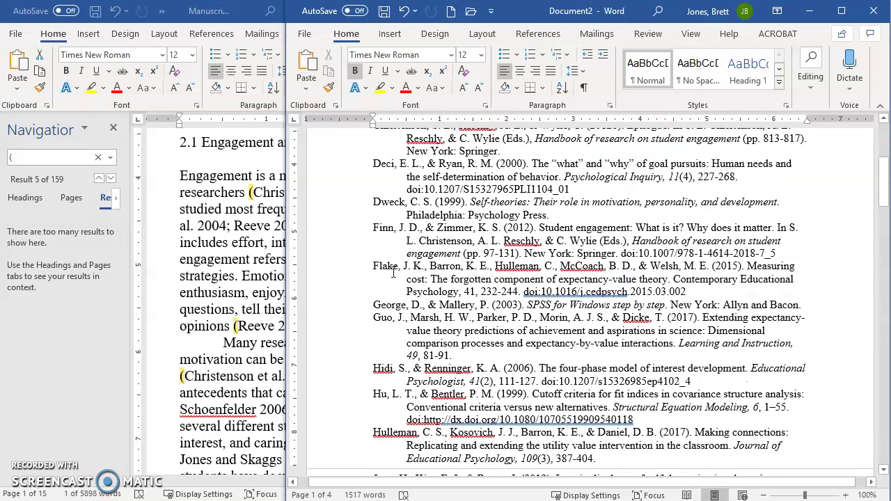
click(217, 236)
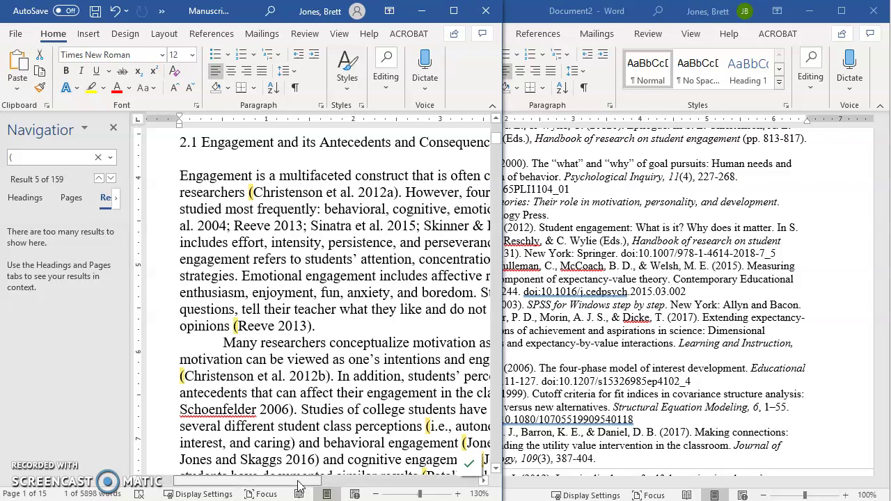
drag(319, 481, 428, 482)
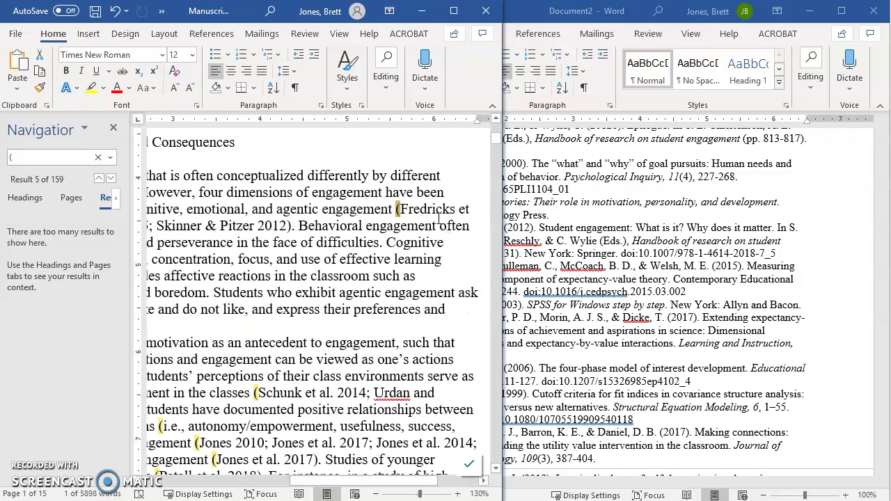
click(566, 281)
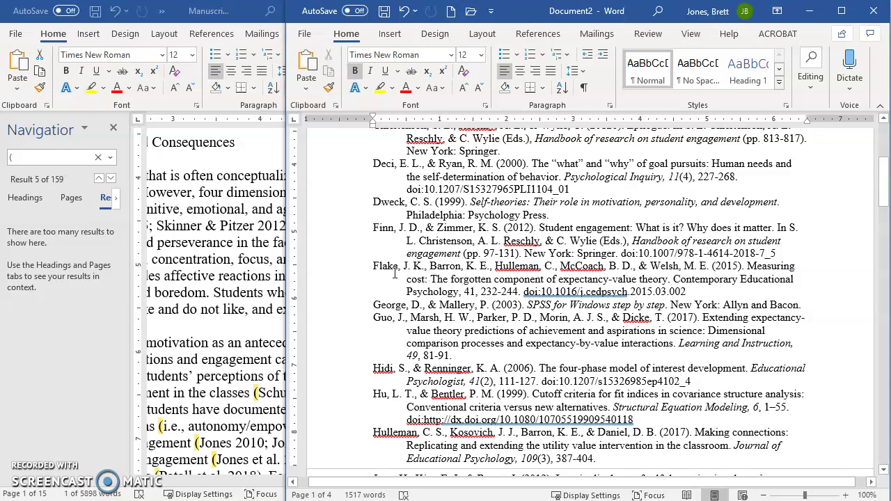
Step: Add a placeholder line for the missing 2004 reference above the 2003 "SPSS for Windows step by step" entry and highlight it in yellow
click(369, 301)
key(Return)
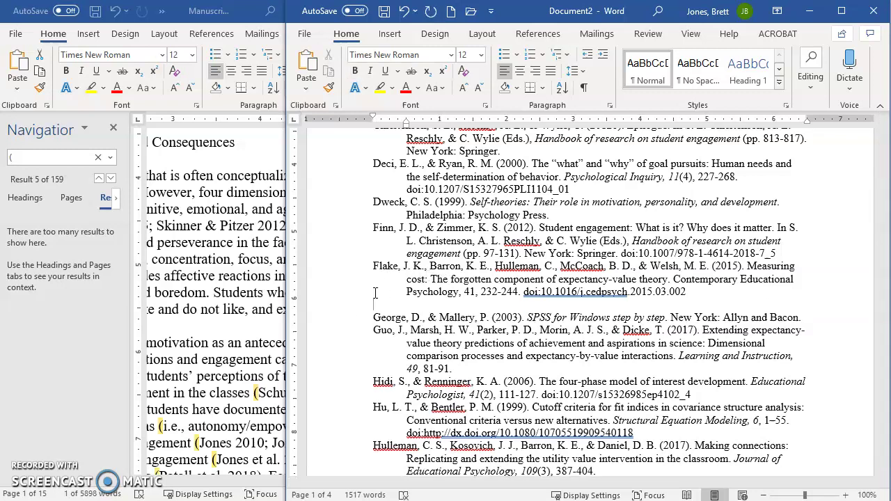
text(Fred.....)
click(315, 309)
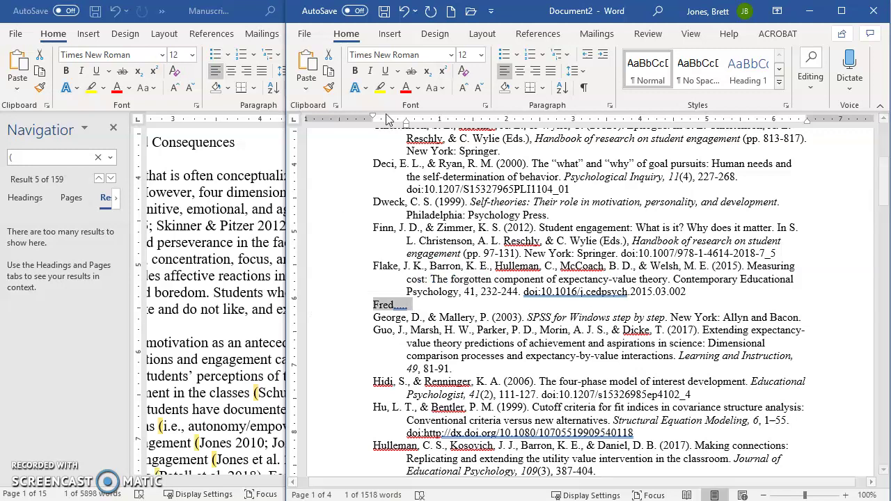
click(379, 88)
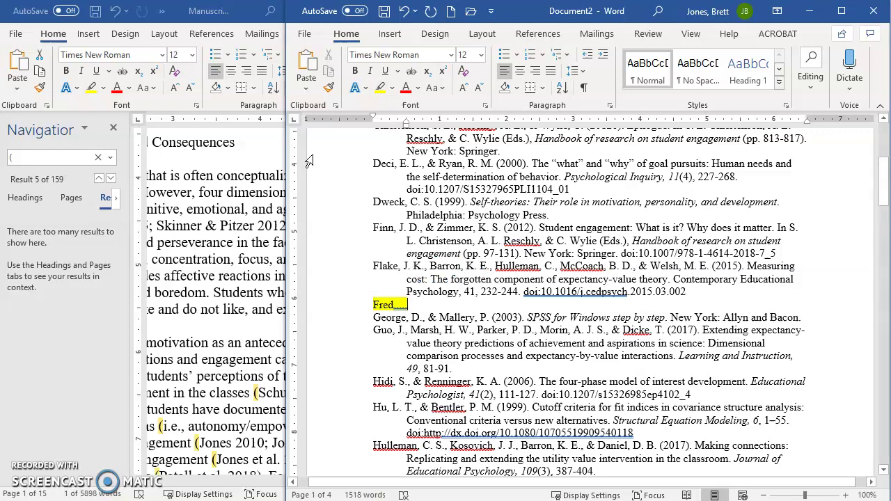
Step: Highlight in yellow the entries from 2000 "The 'what' and 'why' of goal pursuits" to the placeholder, and from "Making connections" to the 2017 cross-cultural validation
drag(312, 156, 328, 291)
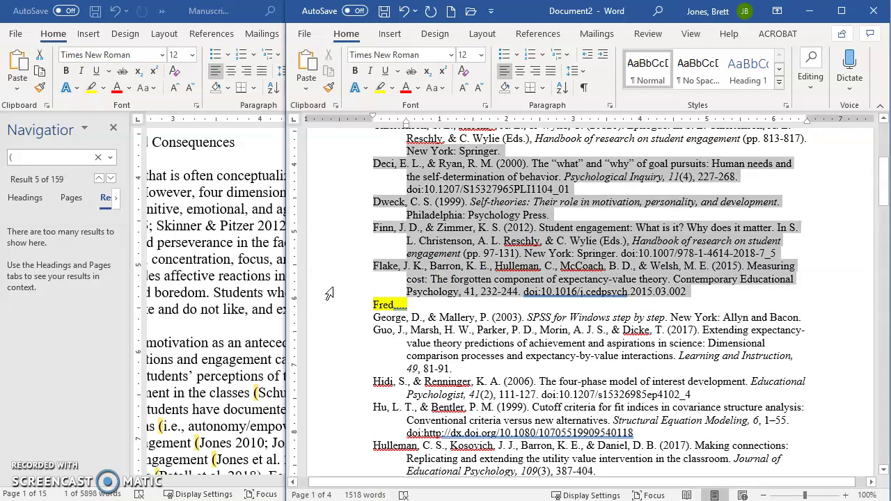
click(381, 88)
scroll(304, 146, down, 7)
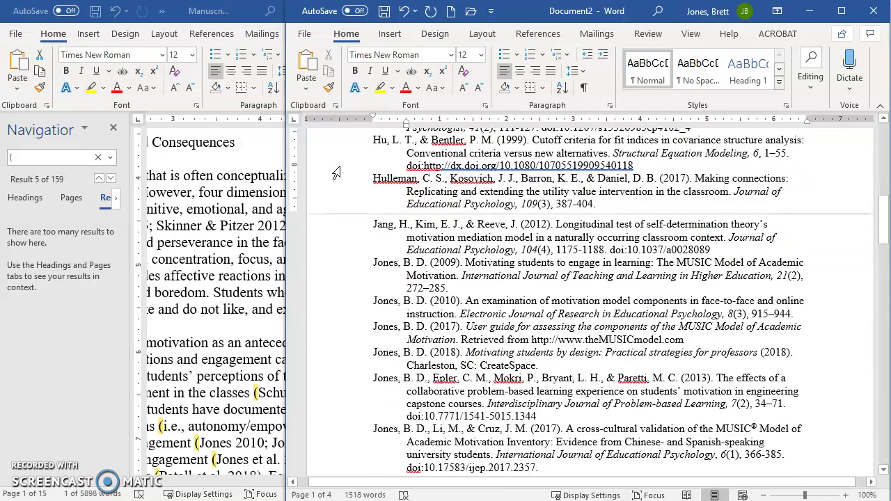
drag(336, 173, 370, 456)
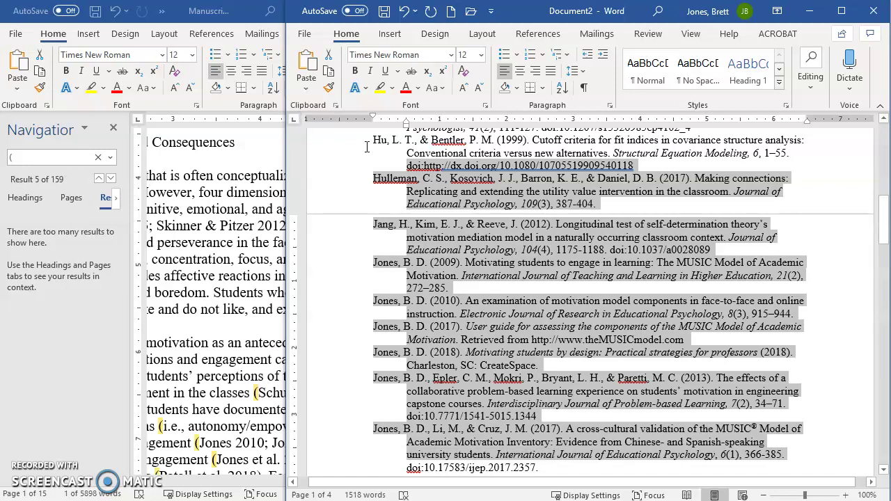
click(380, 88)
click(379, 270)
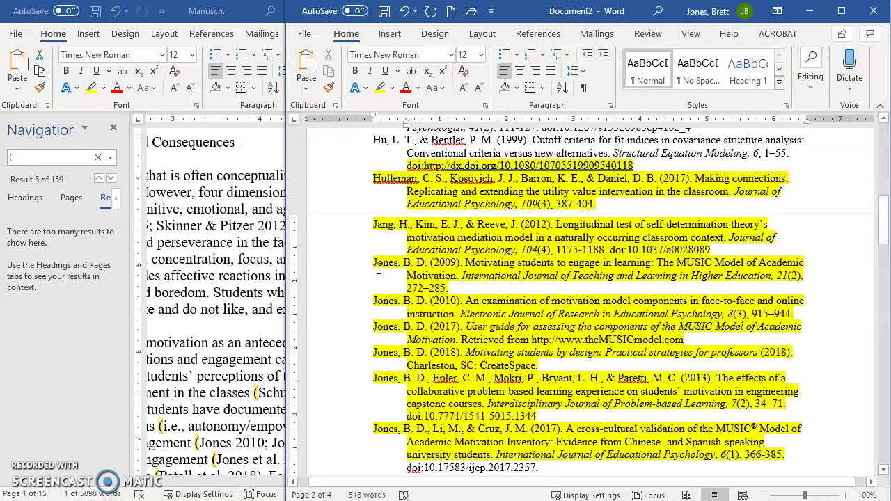
Step: Delete the unhighlighted text from the "SPSS for Windows step by step" entry through the "Cutoff criteria for fit indices" entry's second line
scroll(348, 230, up, 4)
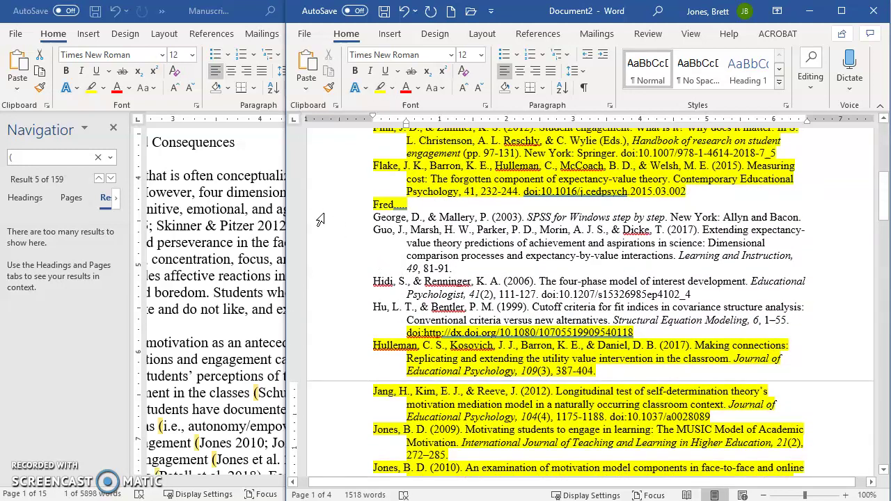
drag(321, 220, 330, 320)
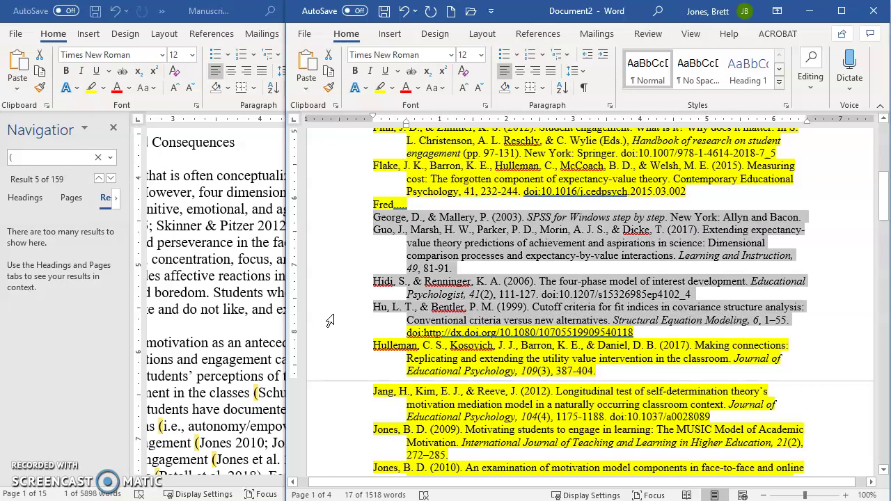
key(Delete)
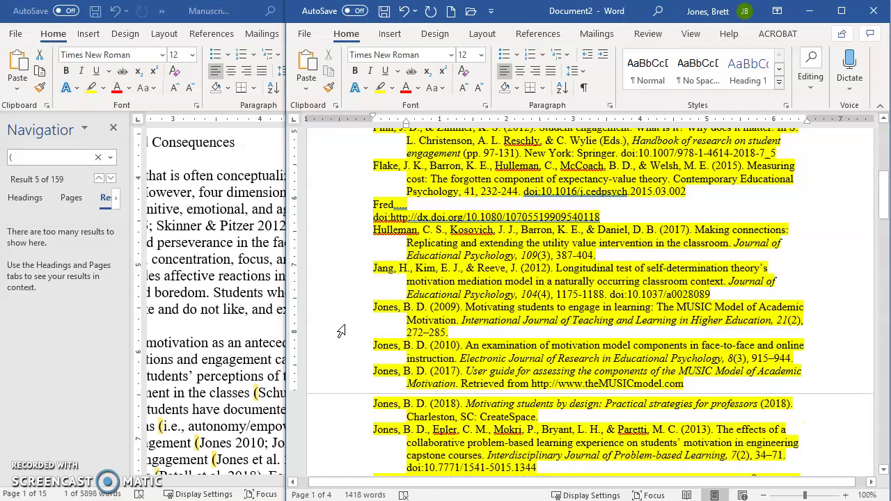
Step: Highlight all entries in the reference list in yellow, from the 1992 "Classrooms" entry to the end
scroll(312, 208, up, 8)
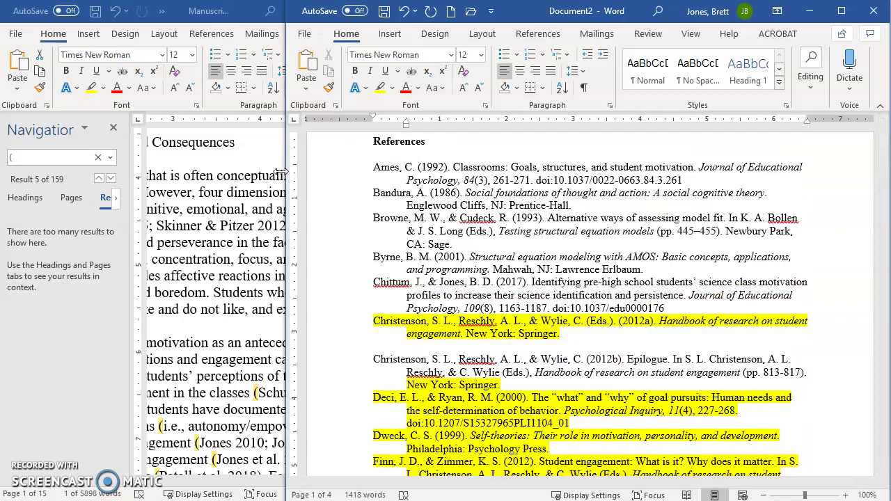
drag(311, 167, 313, 479)
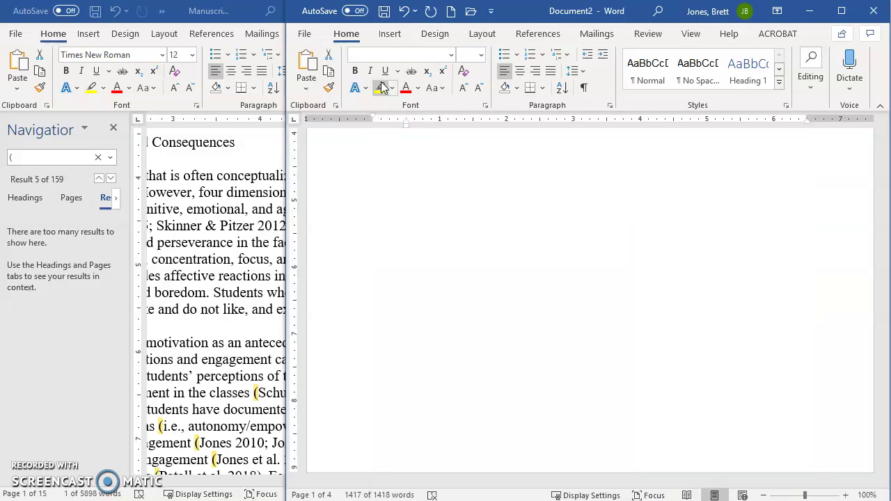
click(417, 282)
scroll(417, 281, up, 10)
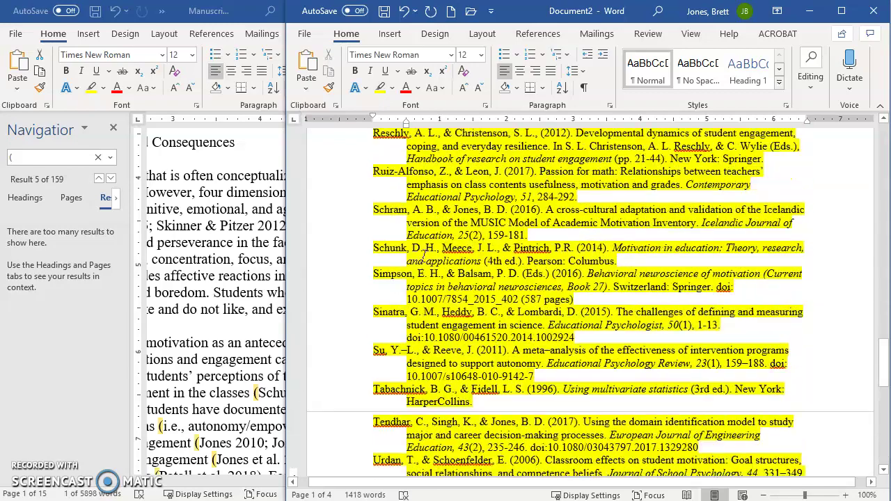
Step: Cut the entire highlighted reference list, including its heading, out of the separate document
click(311, 203)
triple_click(312, 206)
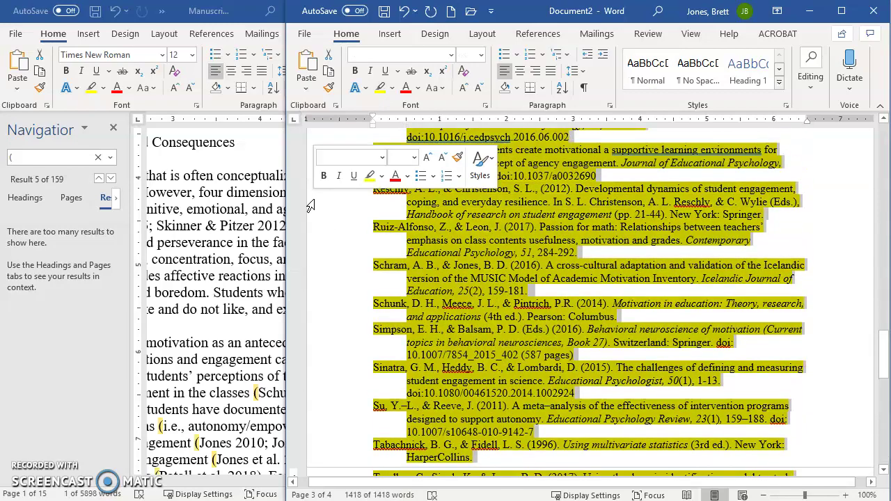
key(Delete)
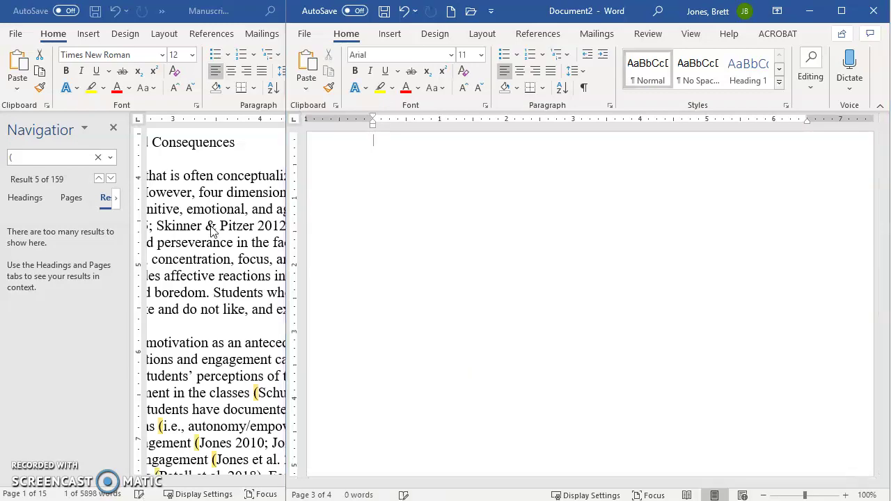
Step: Close the manuscript's search results and paste the cut reference list at the end of the manuscript, below the Conclusion
click(213, 229)
click(114, 128)
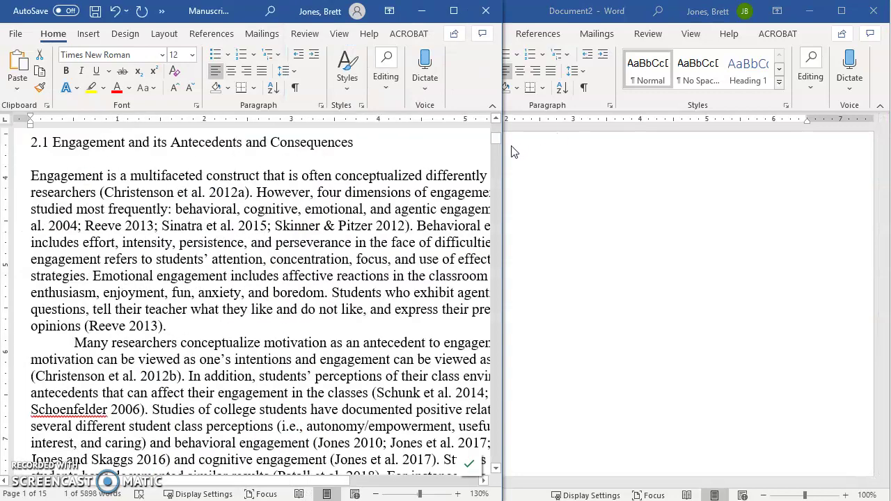
drag(493, 138, 499, 471)
scroll(66, 261, up, 3)
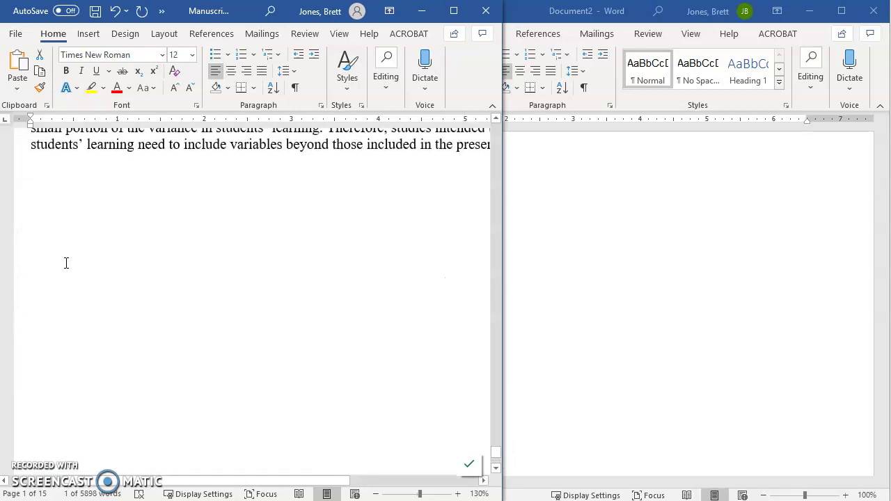
click(66, 265)
key(ctrl+v)
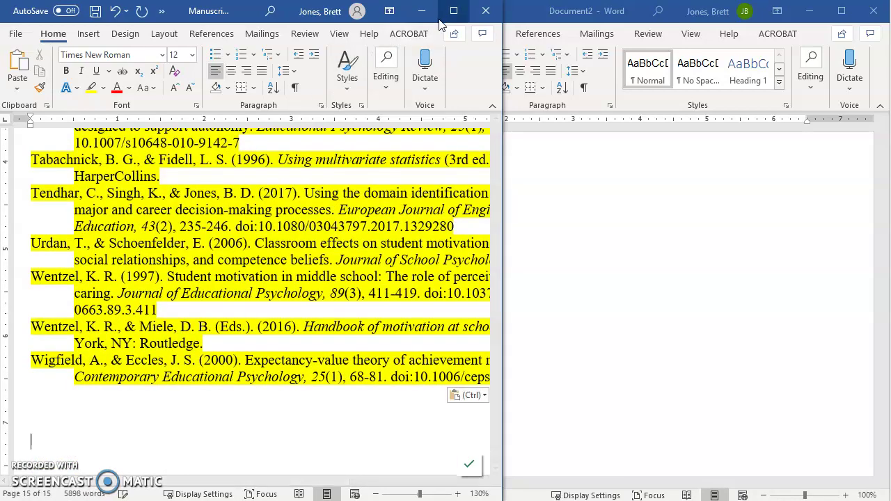
Step: Review the pasted reference list up to its heading below section 9 Conclusion, then minimize the manuscript
scroll(322, 260, up, 10)
scroll(321, 260, up, 20)
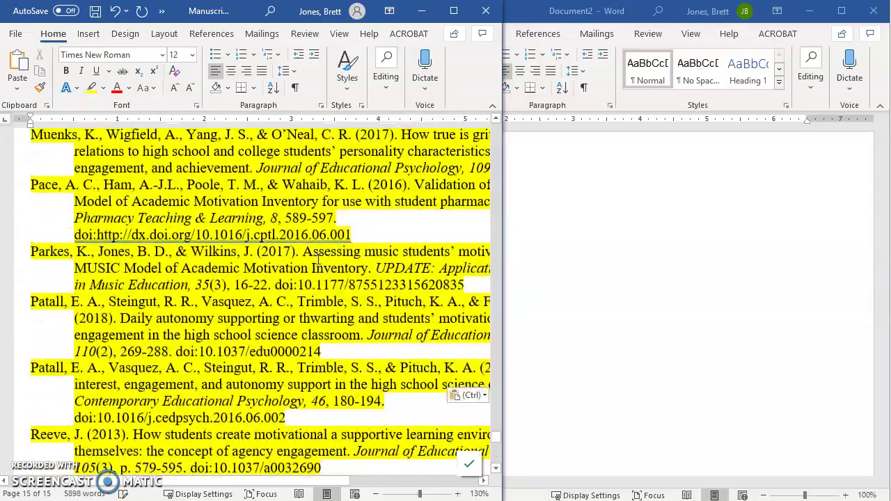
scroll(321, 252, up, 20)
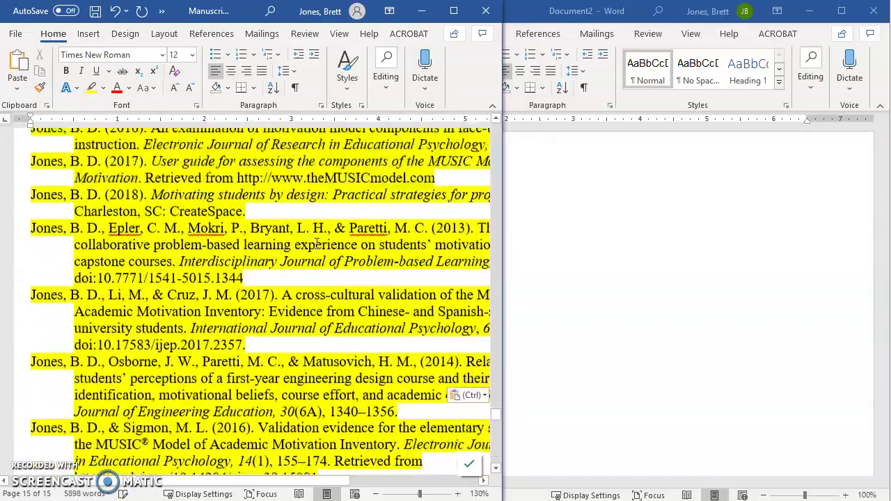
scroll(317, 244, up, 5)
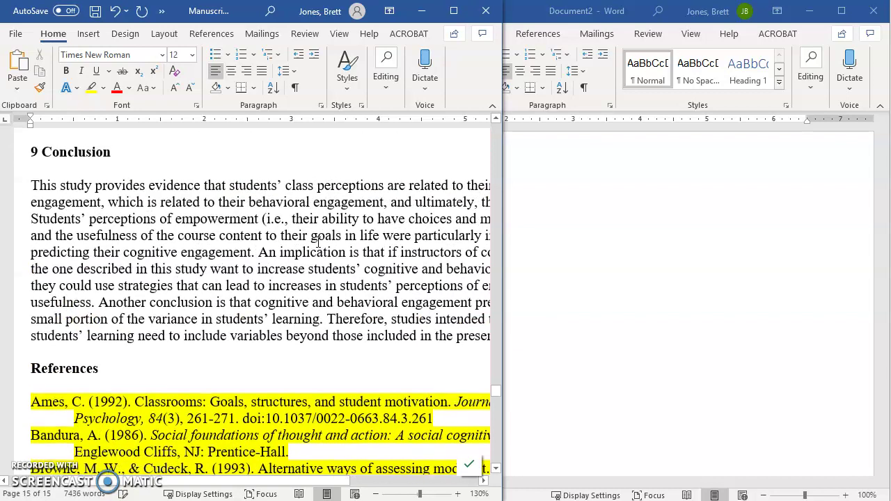
scroll(320, 243, down, 5)
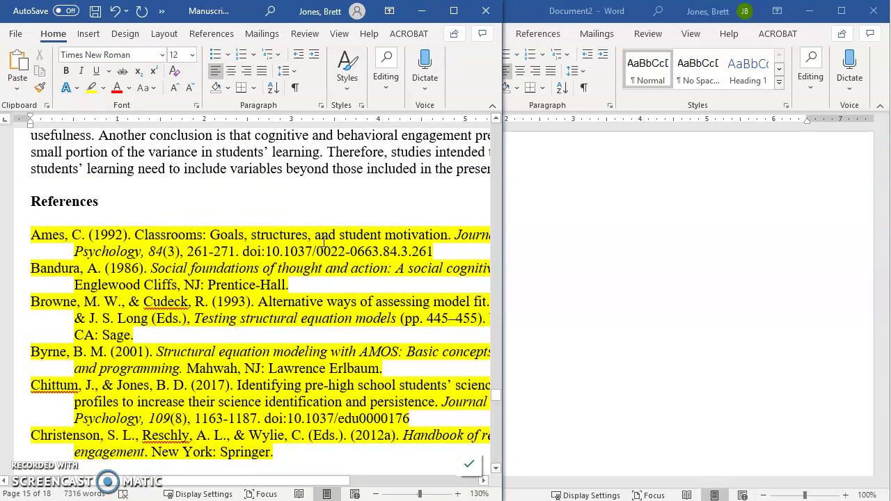
click(422, 14)
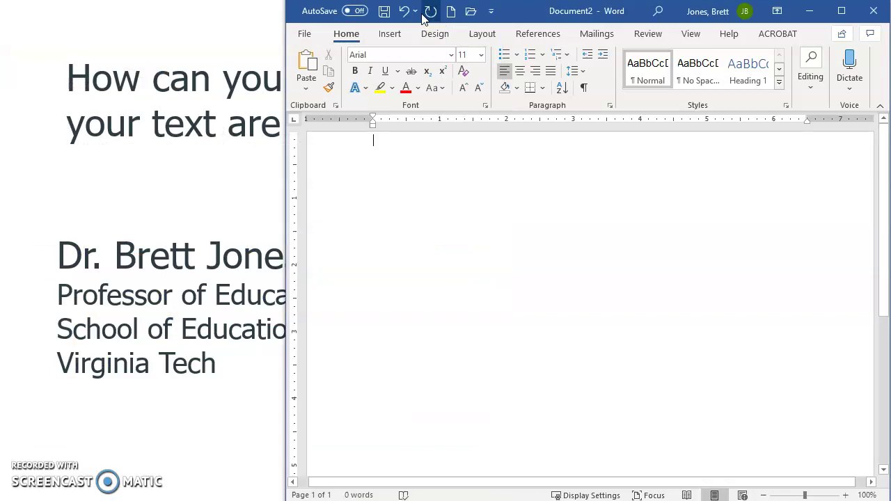